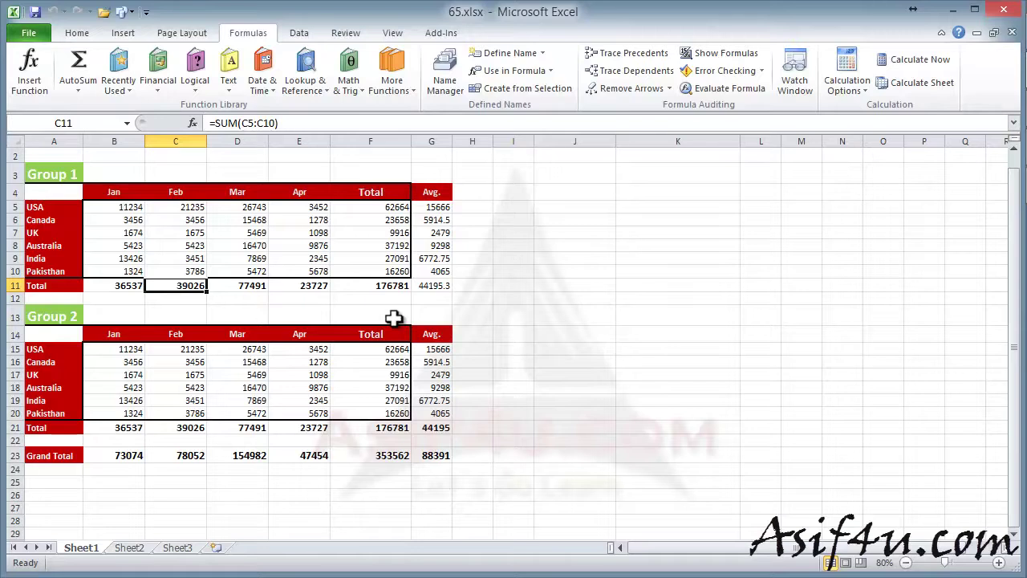
Step: Inspect the USA total's formula and Canada's February figure
{"action": "left_click", "coordinate": [381, 207]}
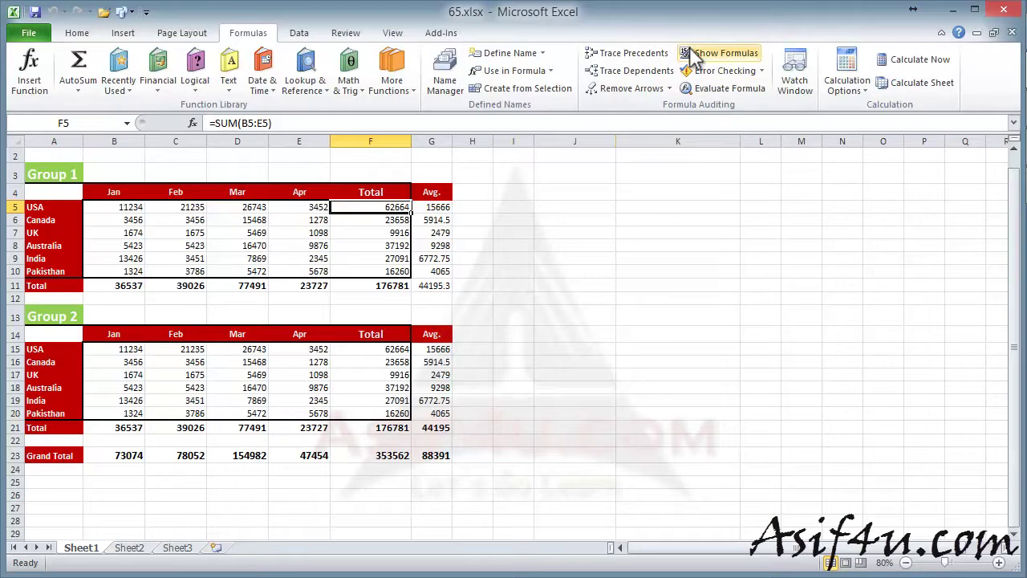
{"action": "left_click", "coordinate": [575, 308]}
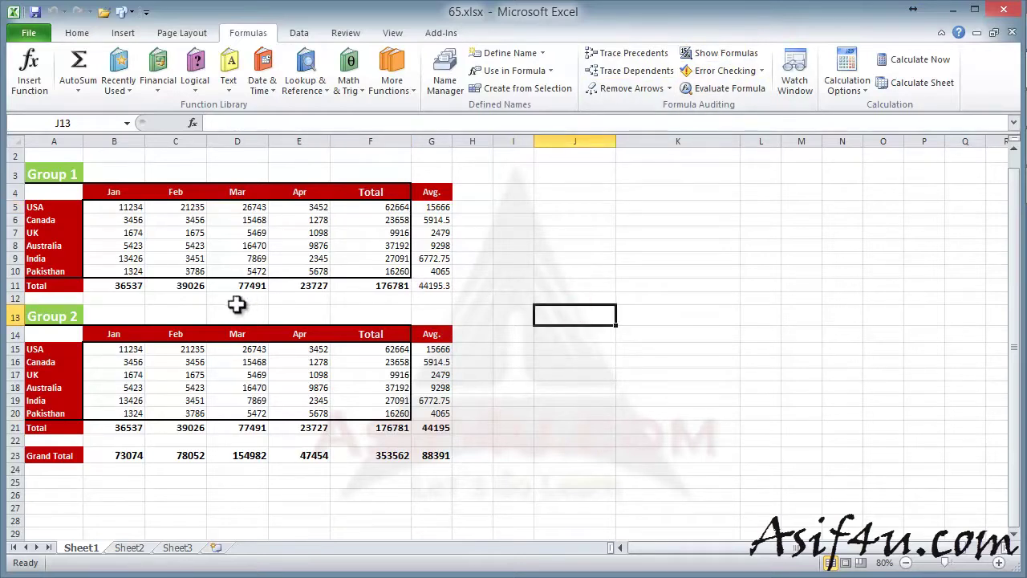
{"action": "left_click", "coordinate": [182, 220]}
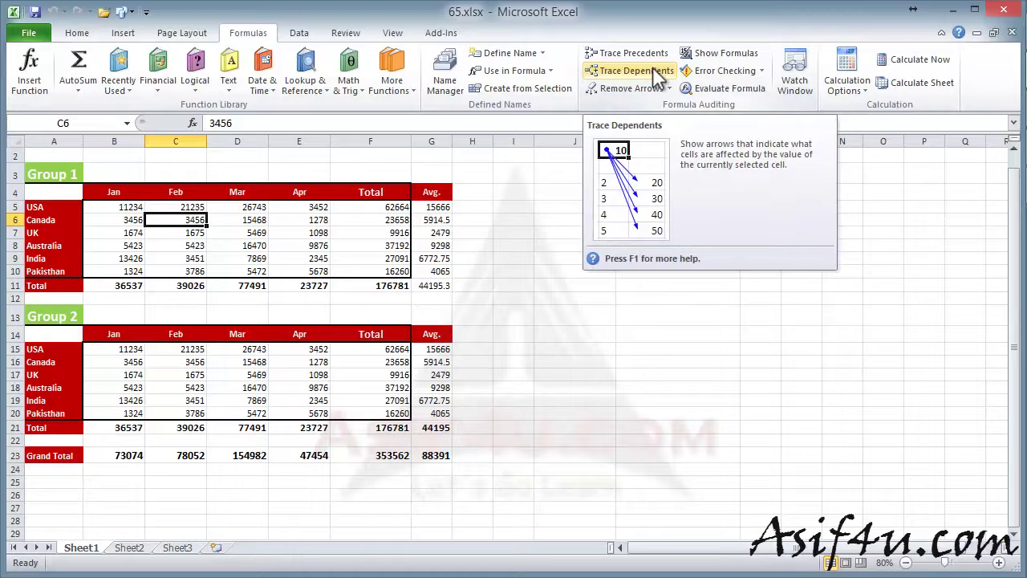
Step: Trace the precedents of the March total in D11 back to D5:D10, then select E6
{"action": "left_click", "coordinate": [254, 289]}
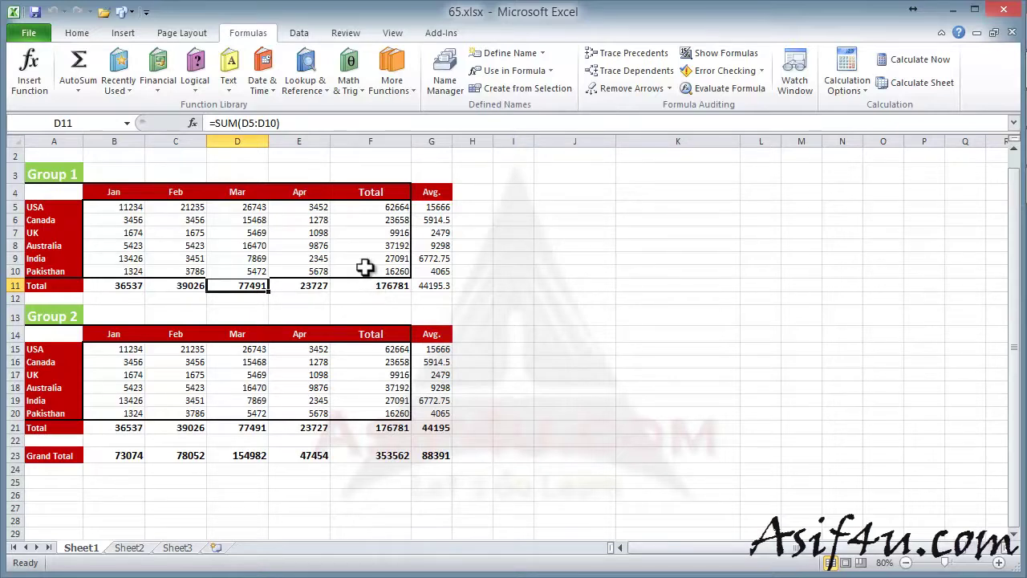
{"action": "left_click", "coordinate": [643, 58]}
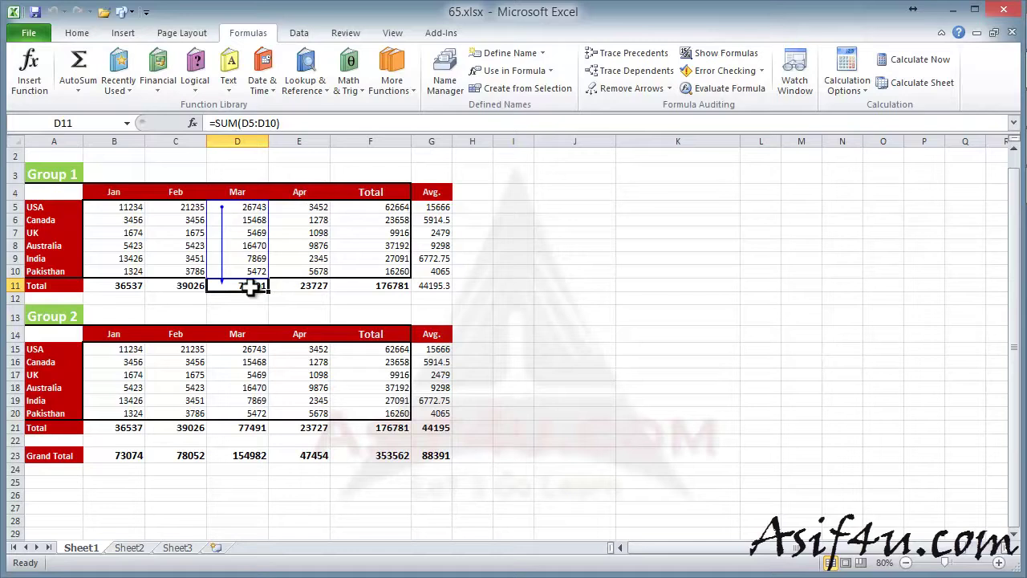
{"action": "left_click", "coordinate": [295, 222]}
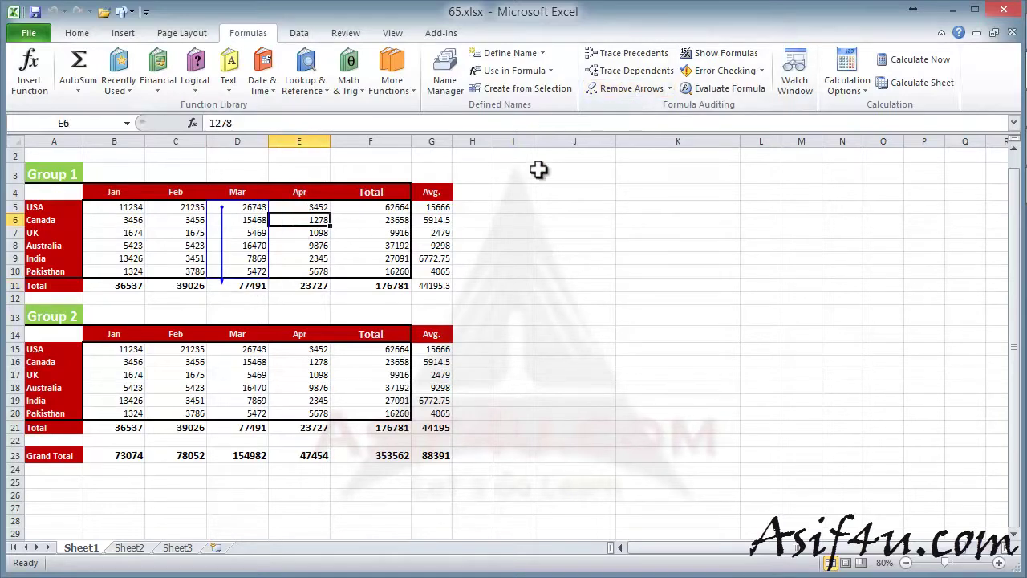
Step: Trace E6's dependents to its row total, average and Apr total, then select the Grand Total in F23
{"action": "left_click", "coordinate": [635, 70]}
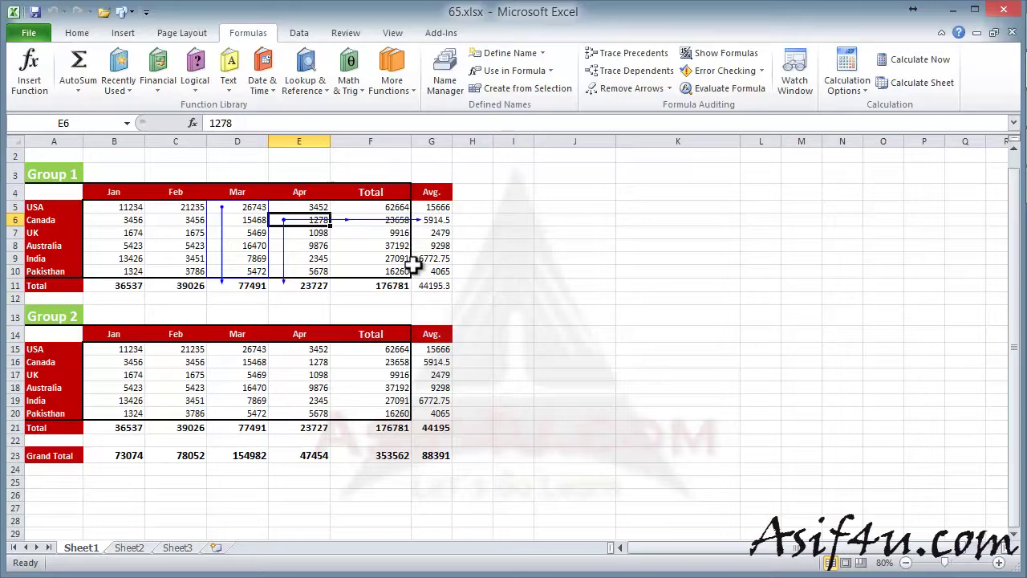
{"action": "left_click", "coordinate": [393, 458]}
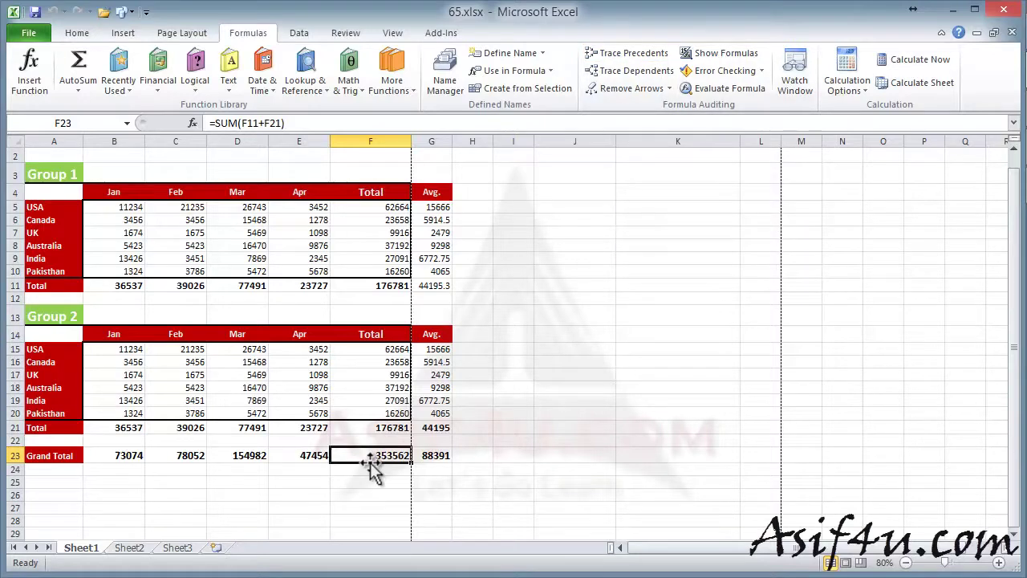
{"action": "left_click", "coordinate": [643, 59]}
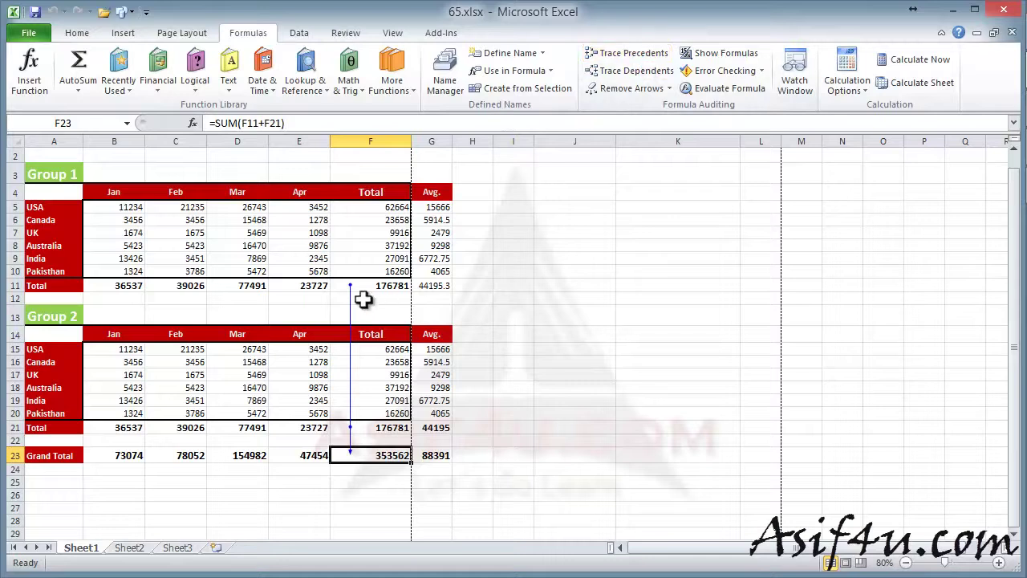
{"action": "left_click", "coordinate": [399, 286]}
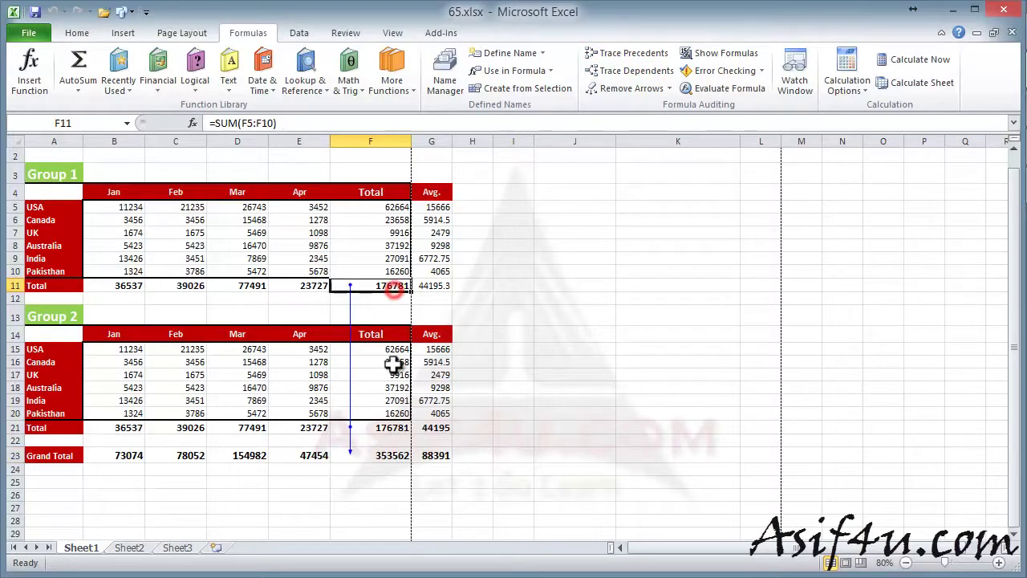
{"action": "left_click", "coordinate": [386, 431]}
{"action": "left_click", "coordinate": [390, 455]}
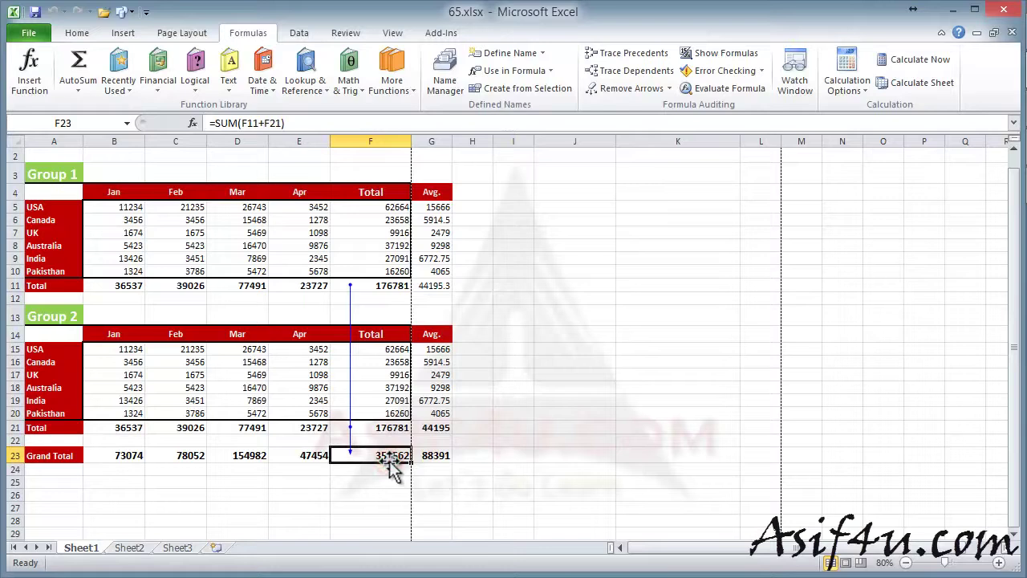
{"action": "left_click", "coordinate": [433, 458]}
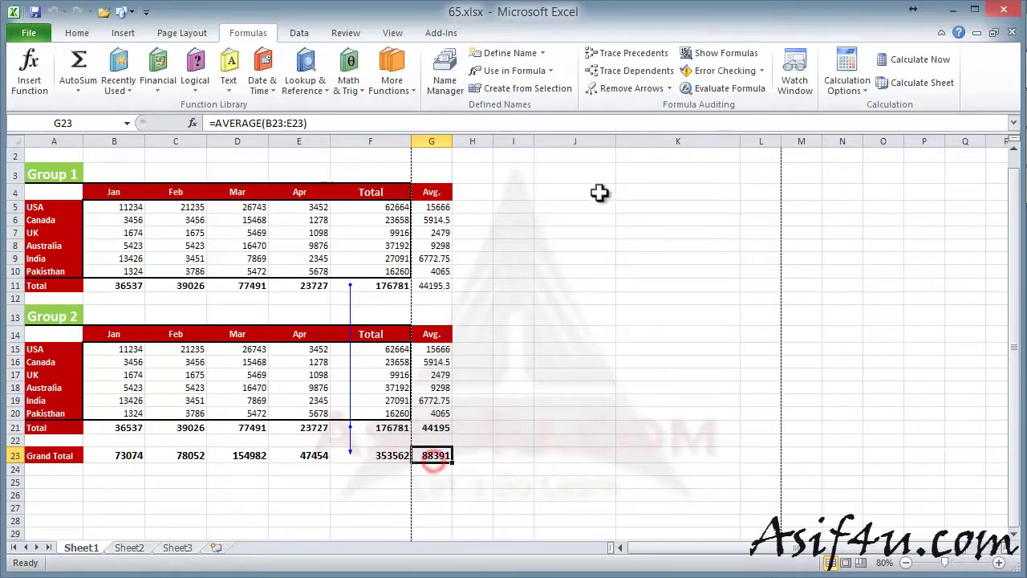
{"action": "left_click", "coordinate": [634, 55]}
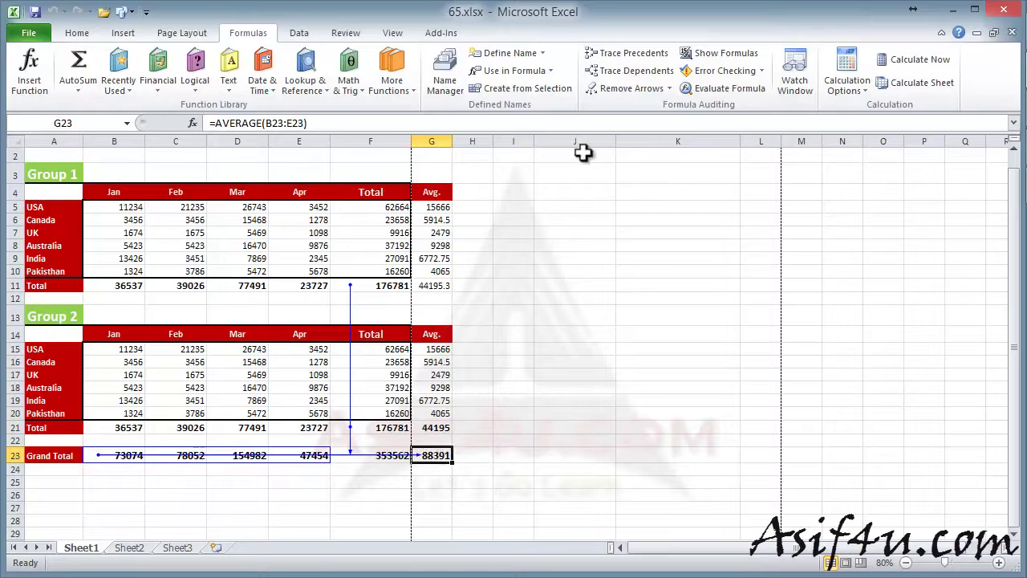
{"action": "left_click", "coordinate": [616, 86]}
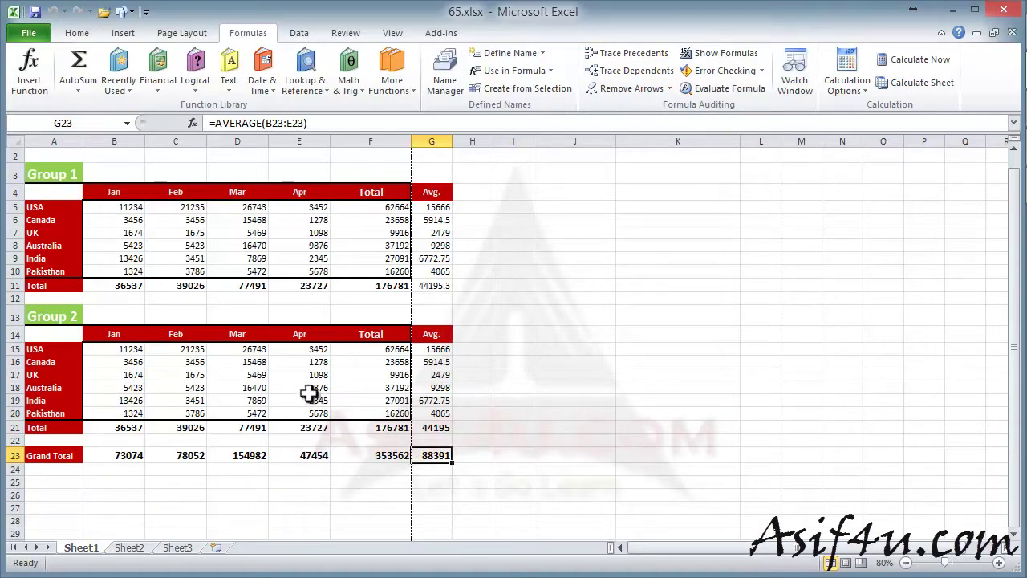
Step: Clear UK's Group 2 figures in B17:E17, so G17 shows #DIV/0! and the Grand Total becomes 343646
{"action": "mouse_move", "coordinate": [120, 351]}
{"action": "left_mouse_down"}
{"action": "mouse_move", "coordinate": [327, 368]}
{"action": "mouse_move", "coordinate": [354, 412]}
{"action": "left_mouse_up"}
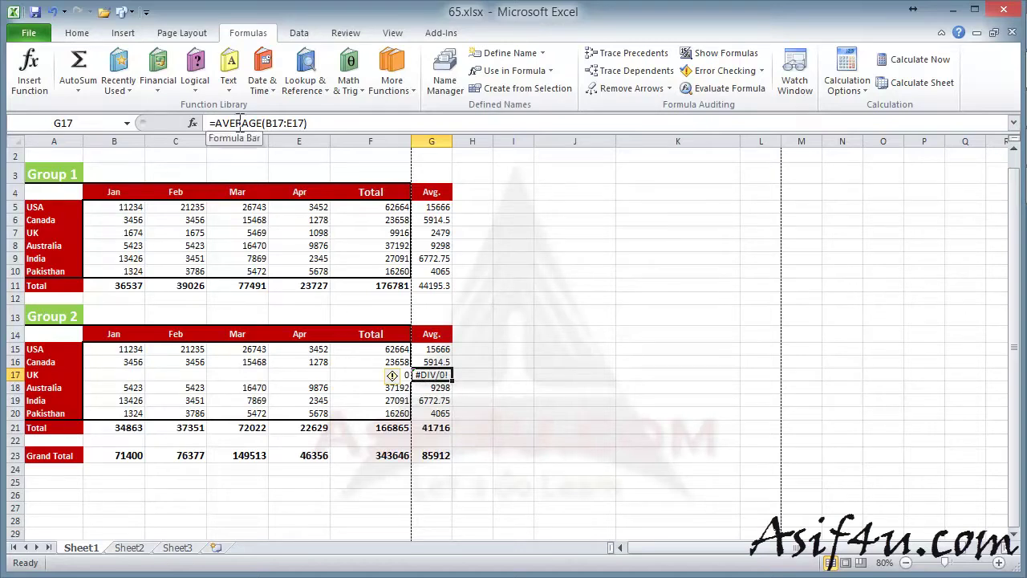
{"action": "left_click", "coordinate": [761, 70]}
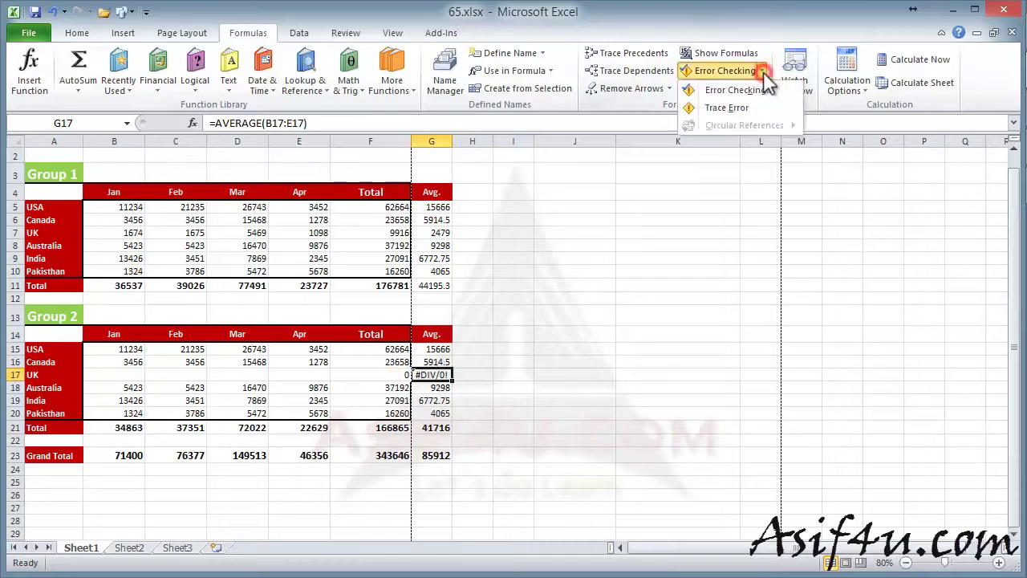
{"action": "left_click", "coordinate": [736, 112]}
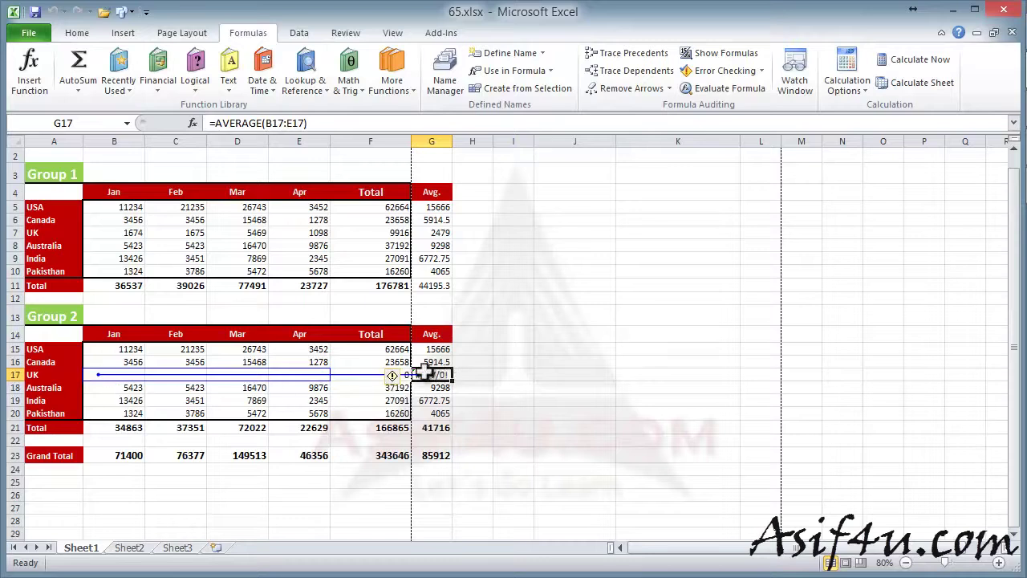
{"action": "left_click", "coordinate": [523, 365]}
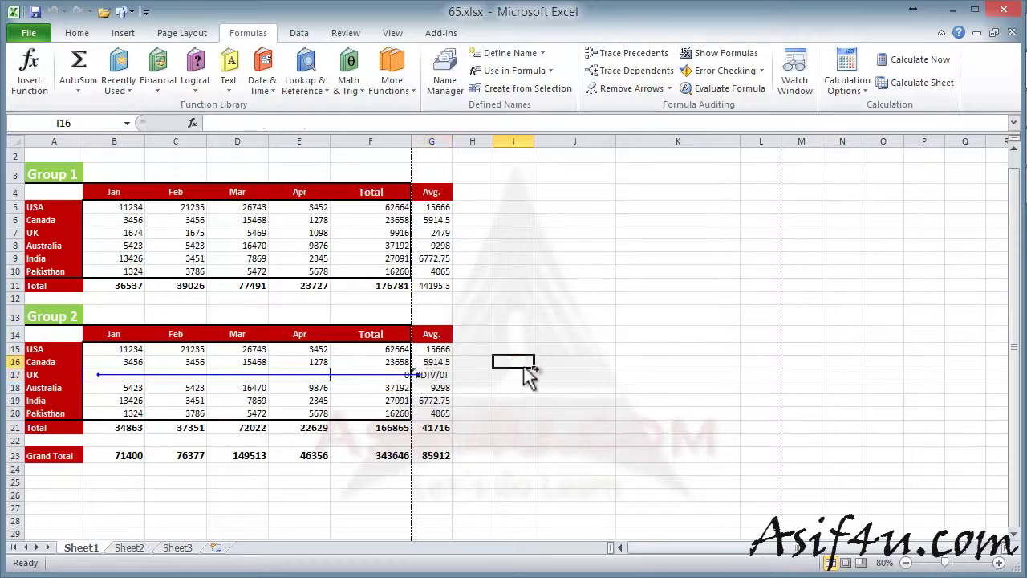
{"action": "left_click", "coordinate": [650, 89]}
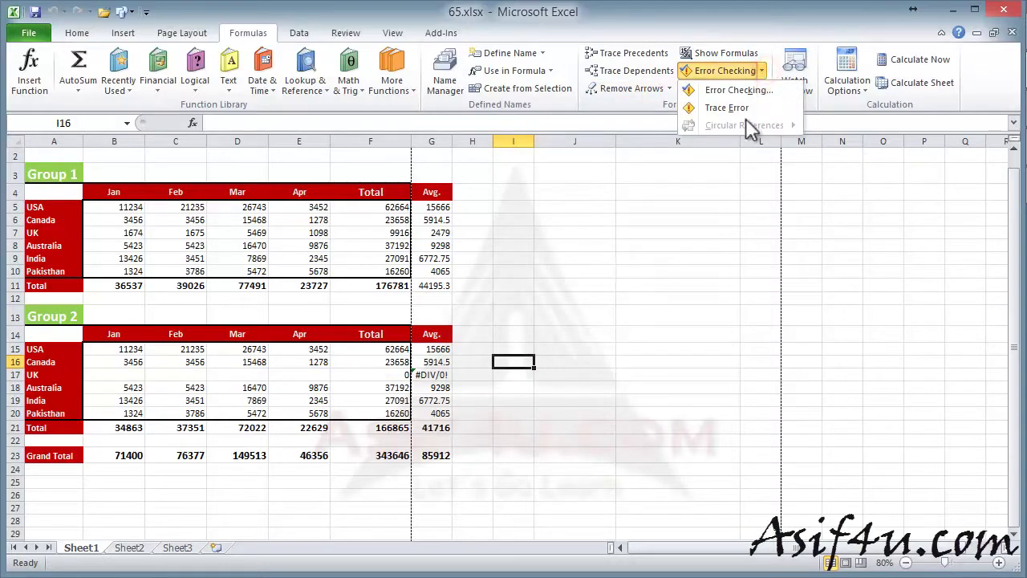
{"action": "left_click", "coordinate": [573, 286]}
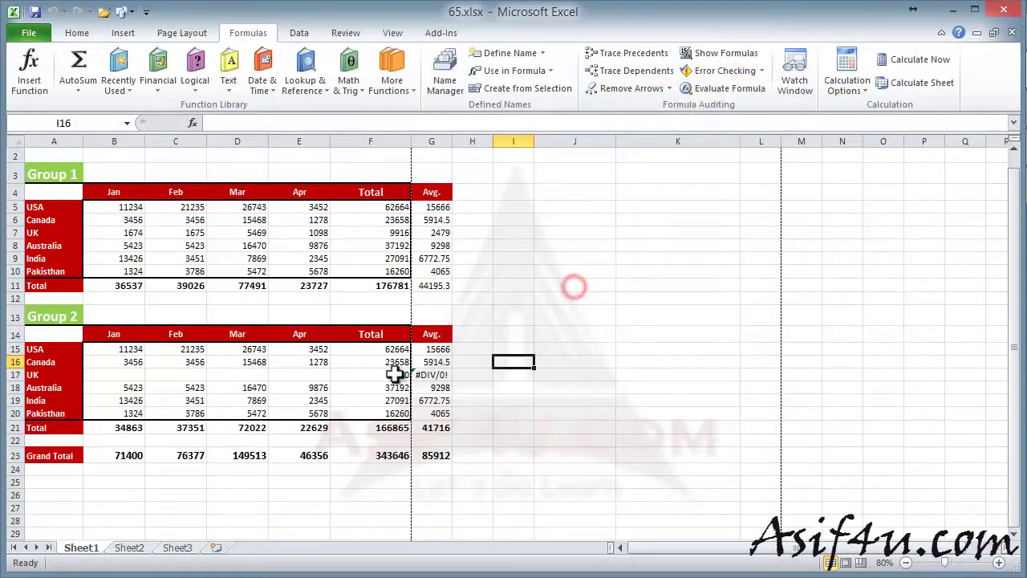
{"action": "left_click", "coordinate": [386, 375]}
{"action": "left_click", "coordinate": [520, 348]}
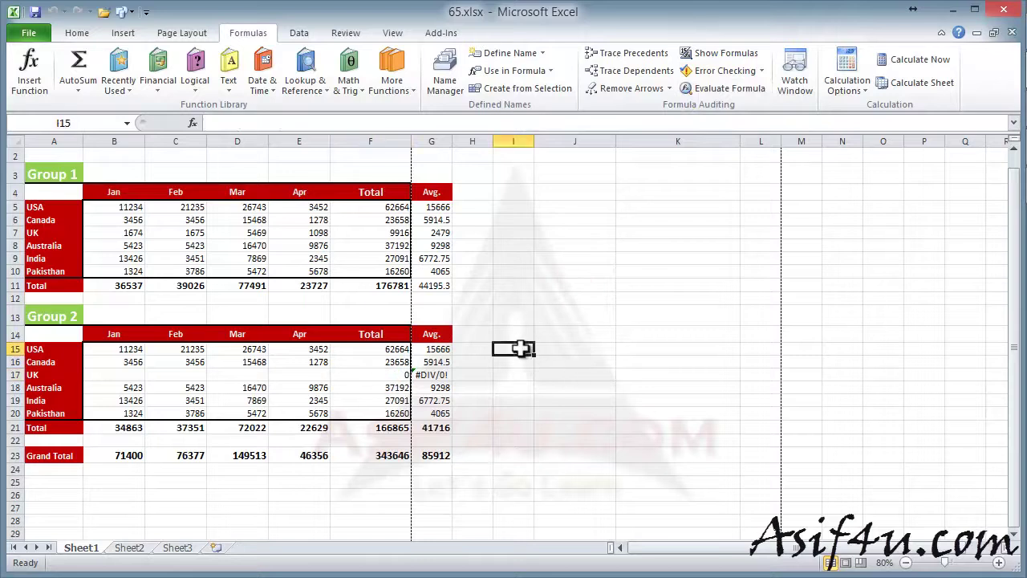
{"action": "left_click", "coordinate": [601, 299]}
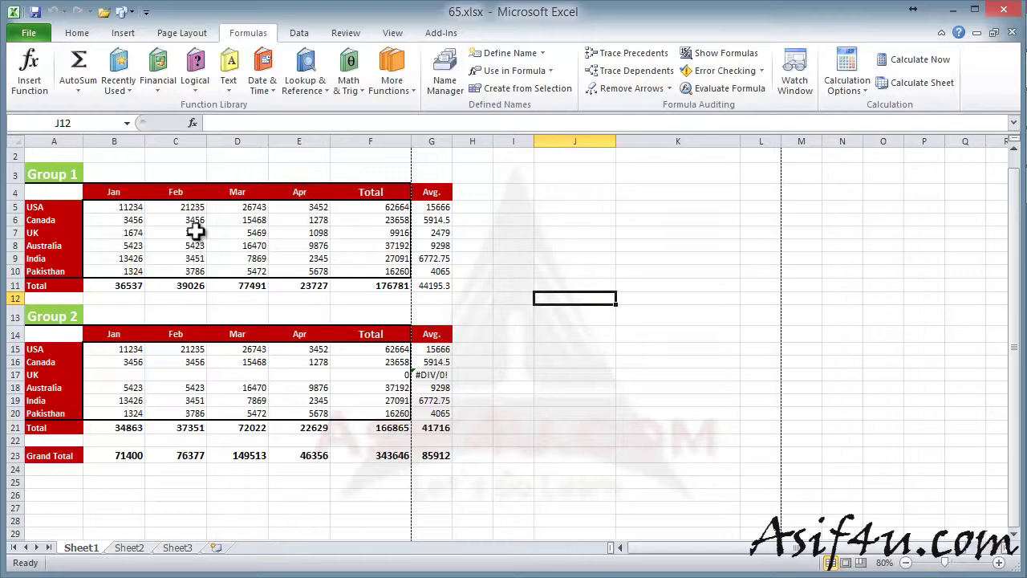
Step: Select the cells that directly use Canada's March figure in D6 with Ctrl+]
{"action": "left_click", "coordinate": [241, 221]}
{"action": "left_click", "coordinate": [286, 232]}
{"action": "left_click", "coordinate": [222, 223]}
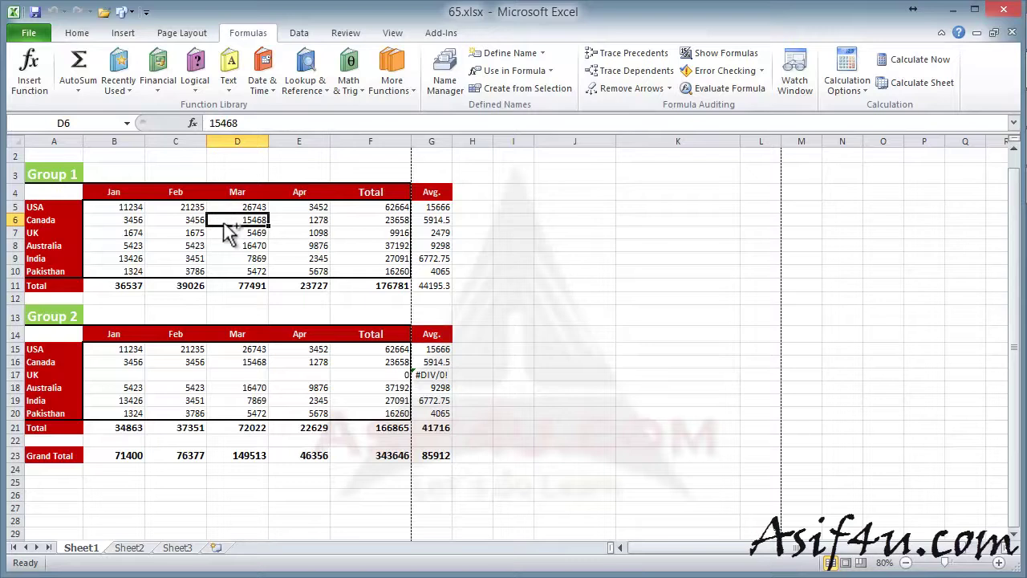
{"action": "key", "text": "ctrl+bracketright"}
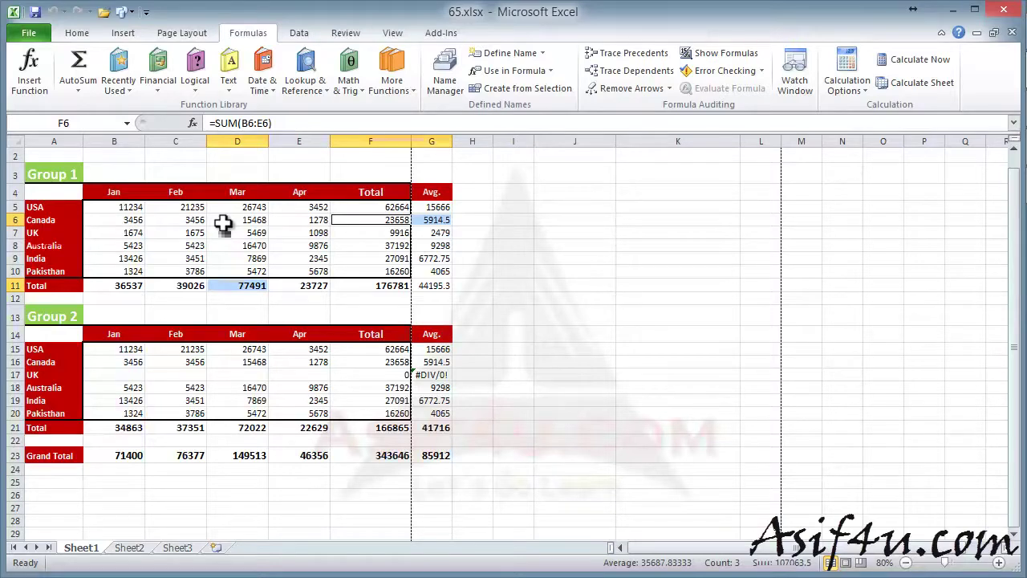
Step: Select every direct and indirect dependent of D6, then reselect D6 alone
{"action": "left_click", "coordinate": [232, 222], "text": "ctrl"}
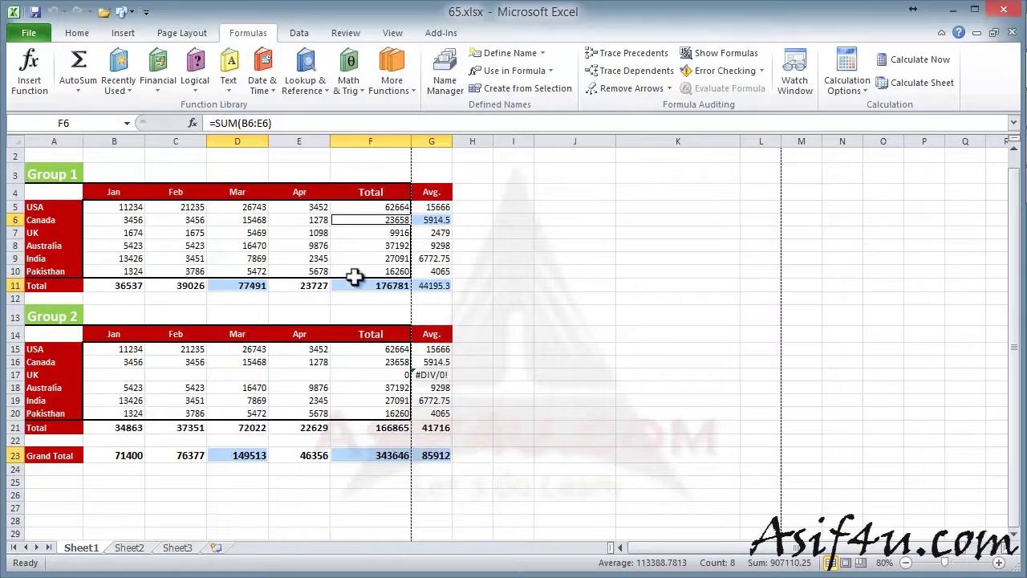
{"action": "left_click", "coordinate": [249, 221]}
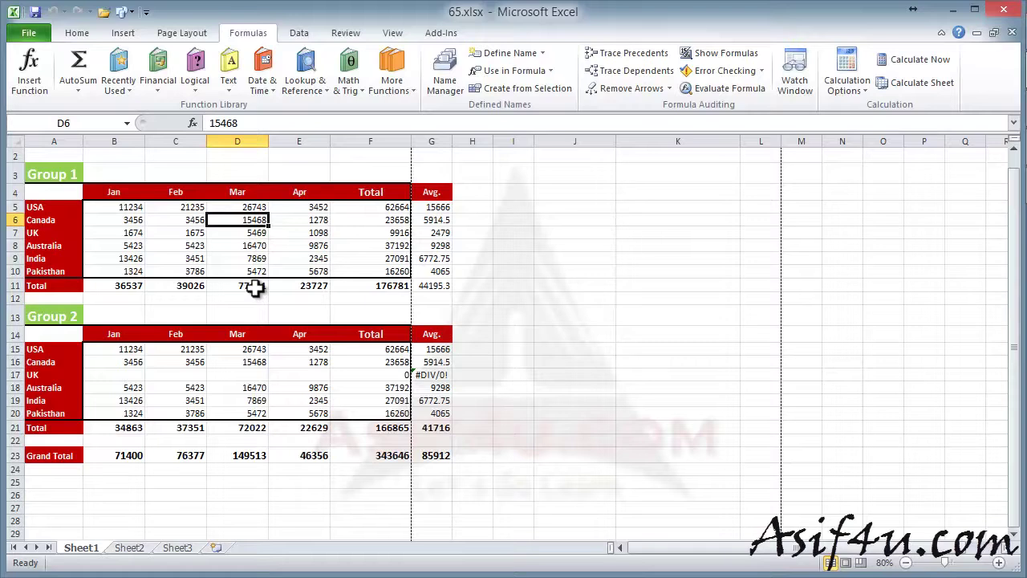
{"action": "left_click", "coordinate": [255, 290]}
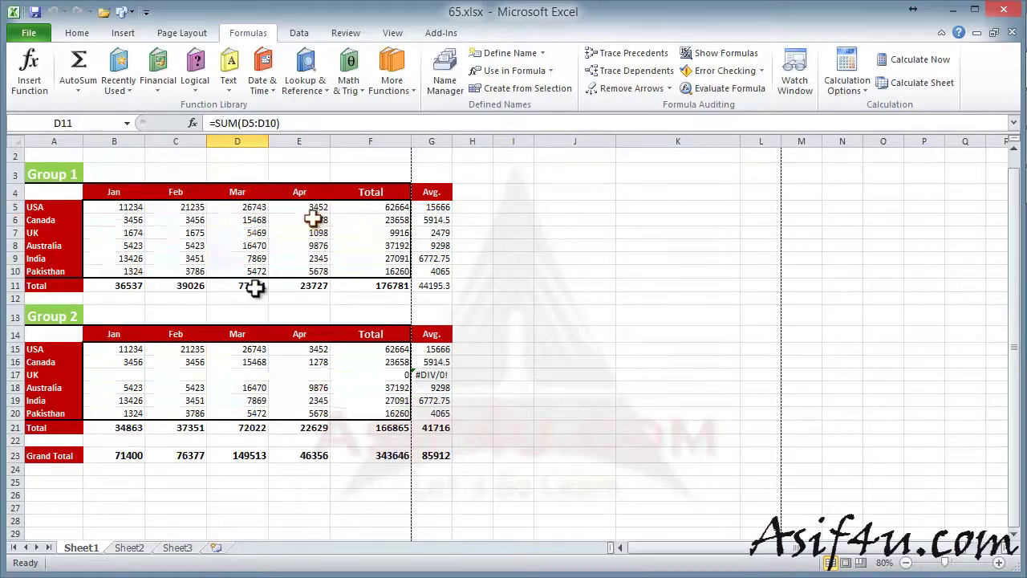
{"action": "left_click", "coordinate": [394, 455]}
{"action": "key", "text": "ctrl+shift+bracketleft"}
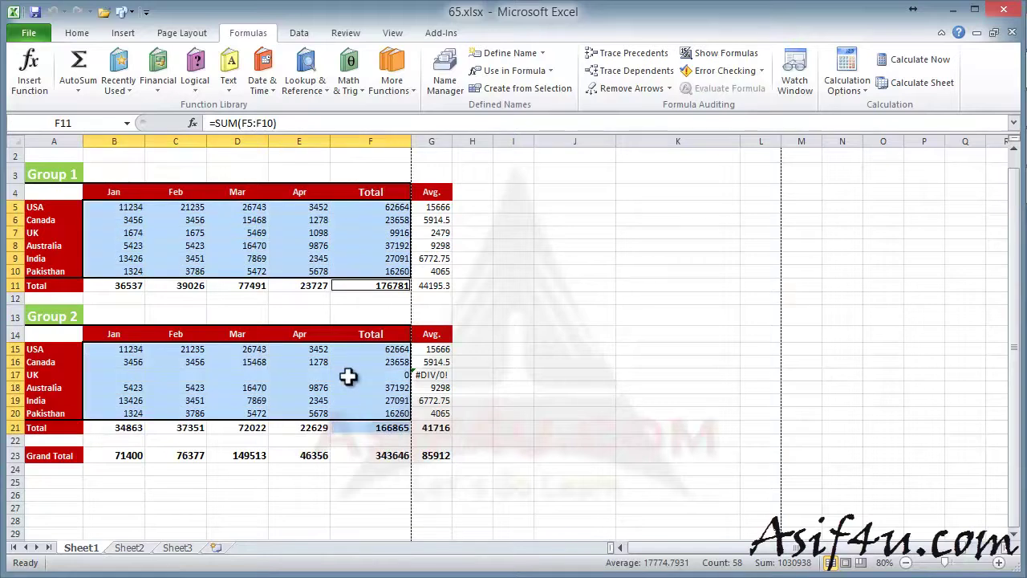
{"action": "left_click", "coordinate": [501, 376]}
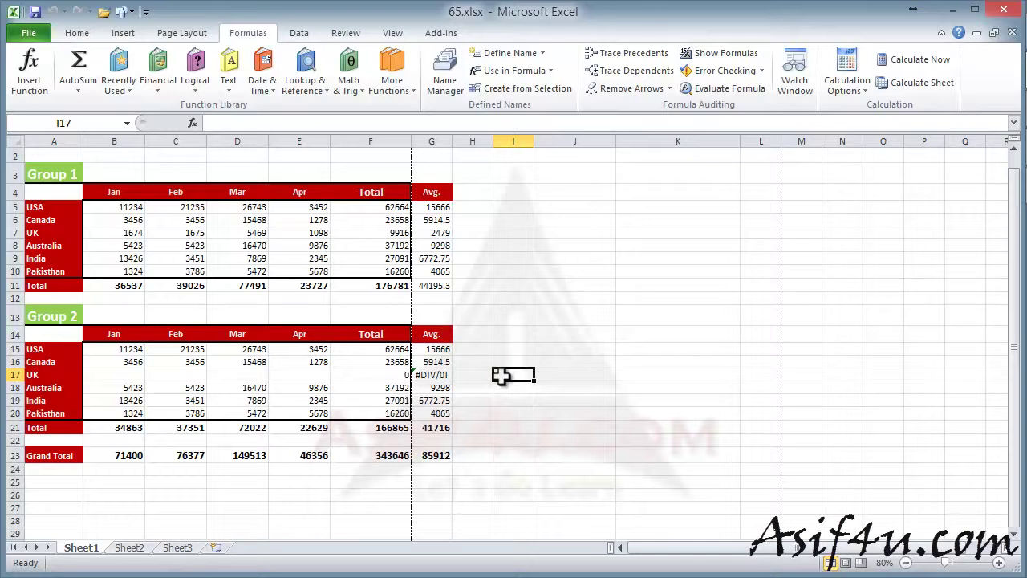